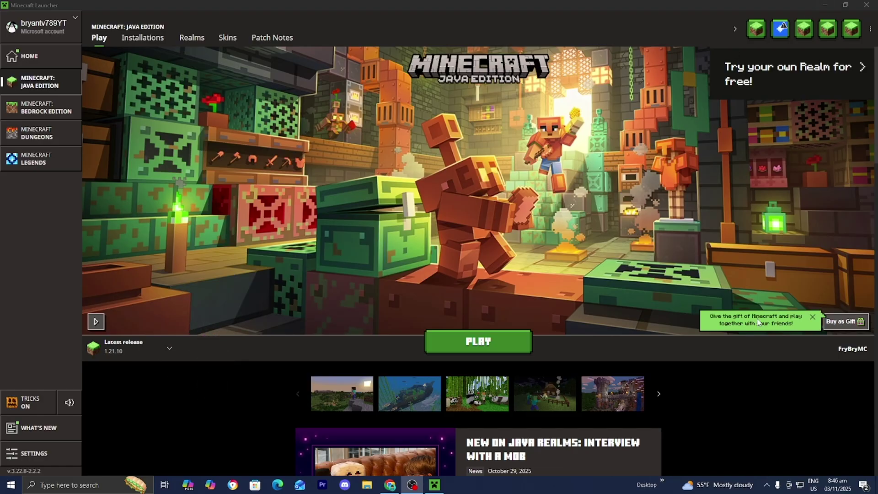
# Check the network connection status, then open the launcher's account-name dropdown menu
pyautogui.click(800, 484)
pyautogui.click(458, 306)
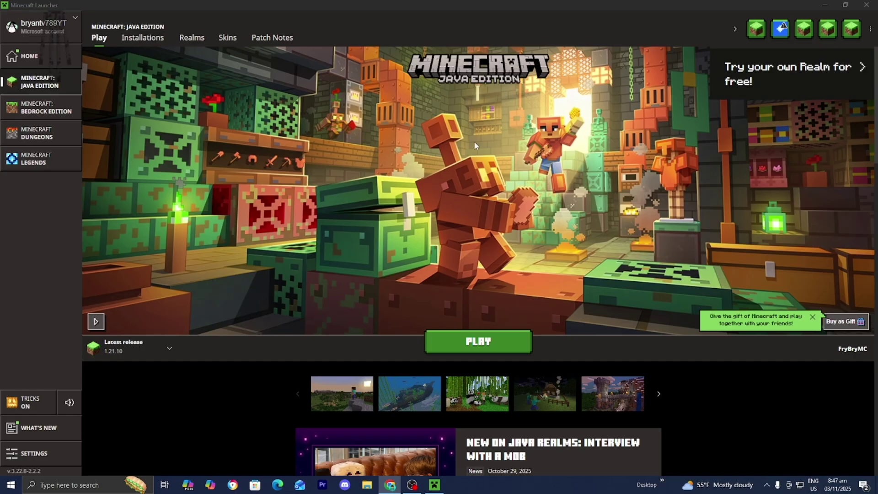
pyautogui.hotkey('alt', 'Tab')
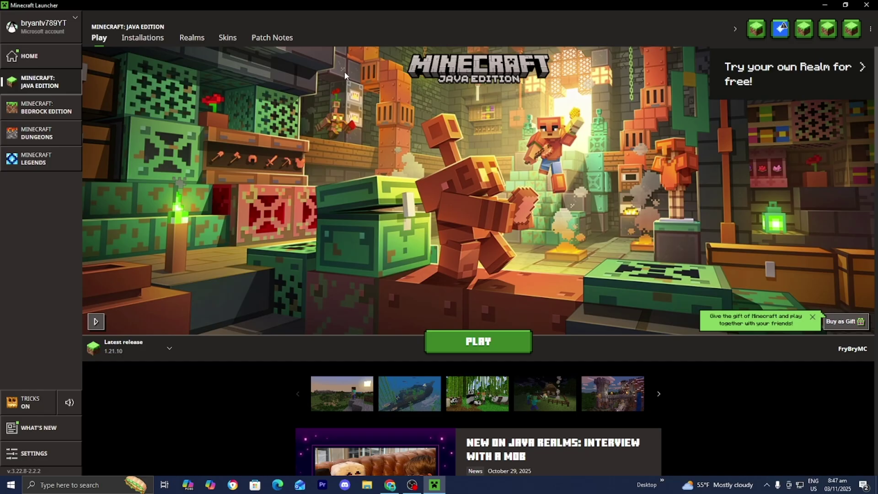
pyautogui.click(64, 40)
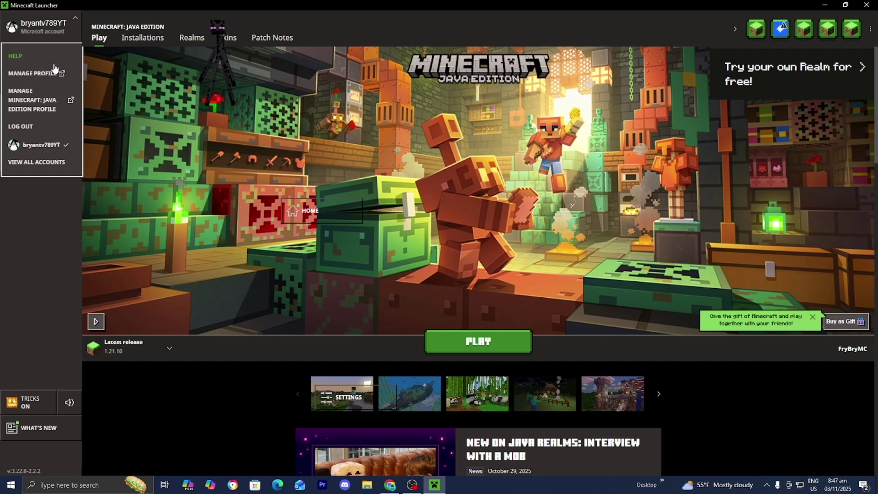
# Run services.msc from the Run dialog and scroll down to the Xbox services
pyautogui.click(53, 488)
pyautogui.write('run')
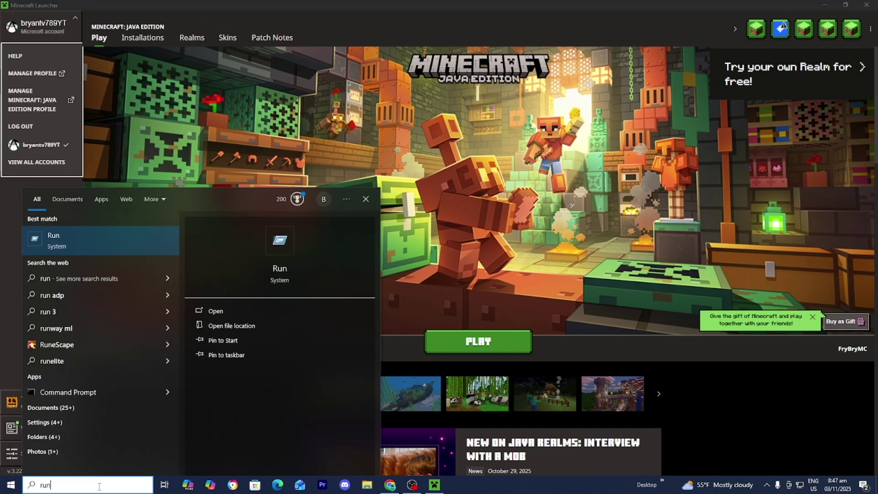
pyautogui.press('Return')
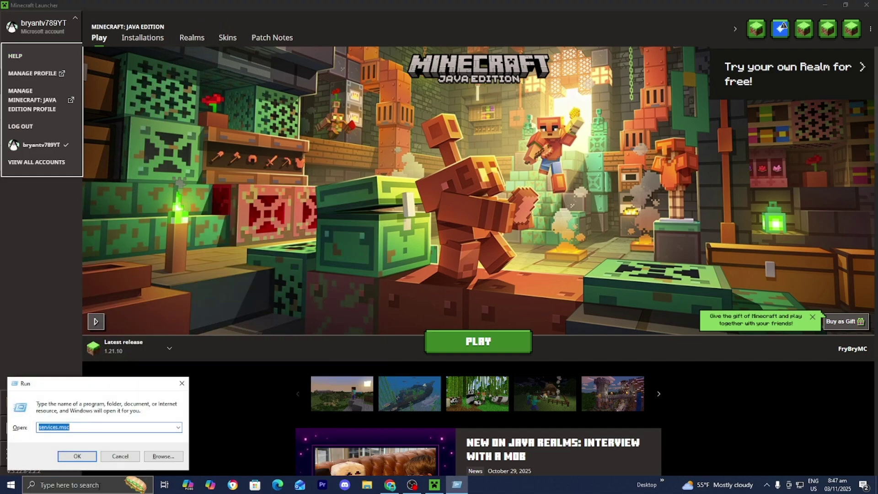
pyautogui.click(79, 425)
pyautogui.click(74, 455)
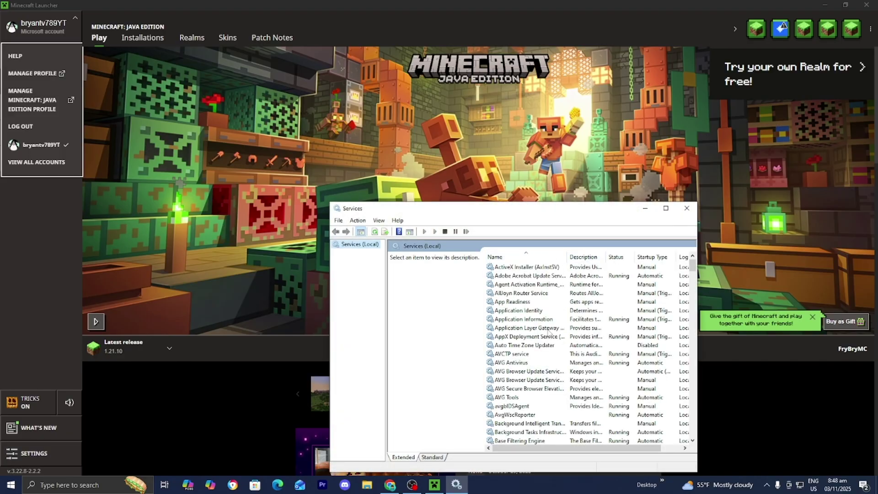
pyautogui.scroll(-20, 549, 332)
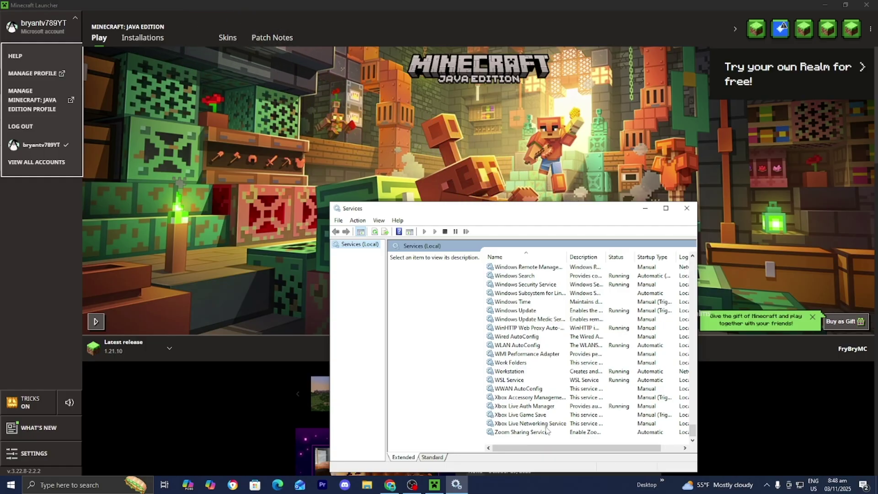
# Start Xbox Live Networking, Xbox Live Game Save and Xbox Accessory Management services
pyautogui.click(533, 425)
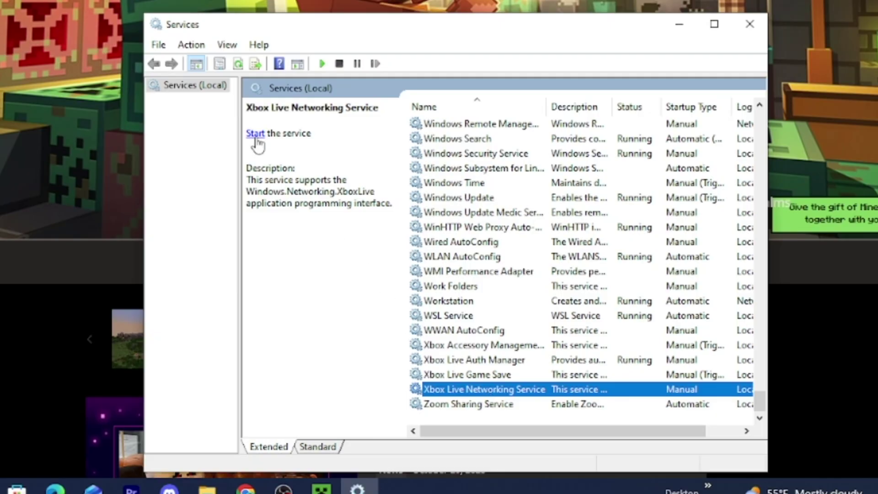
pyautogui.click(256, 136)
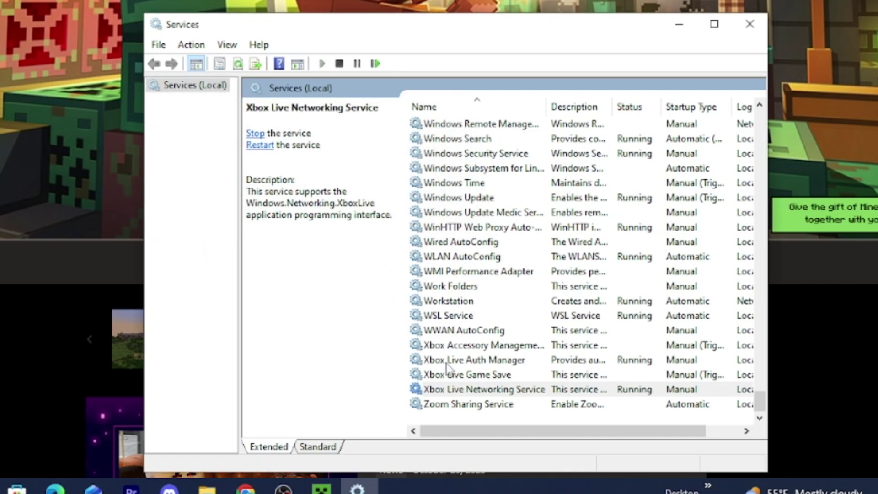
pyautogui.rightClick(467, 378)
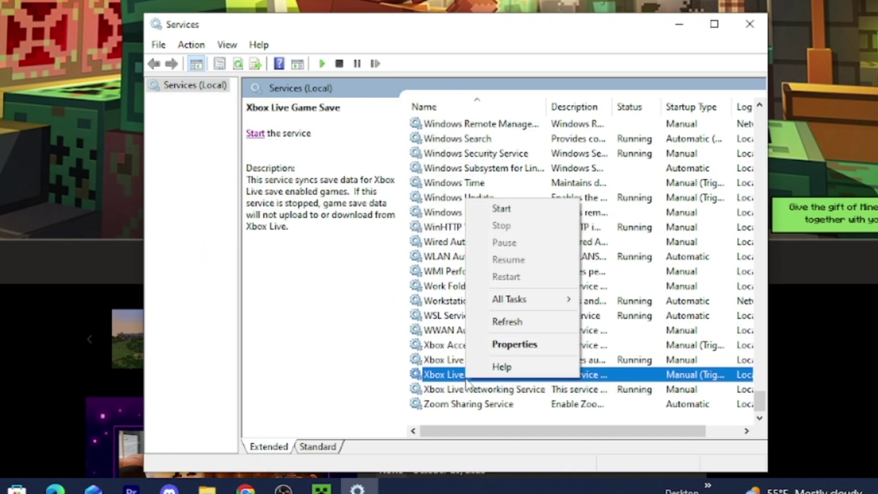
pyautogui.click(502, 214)
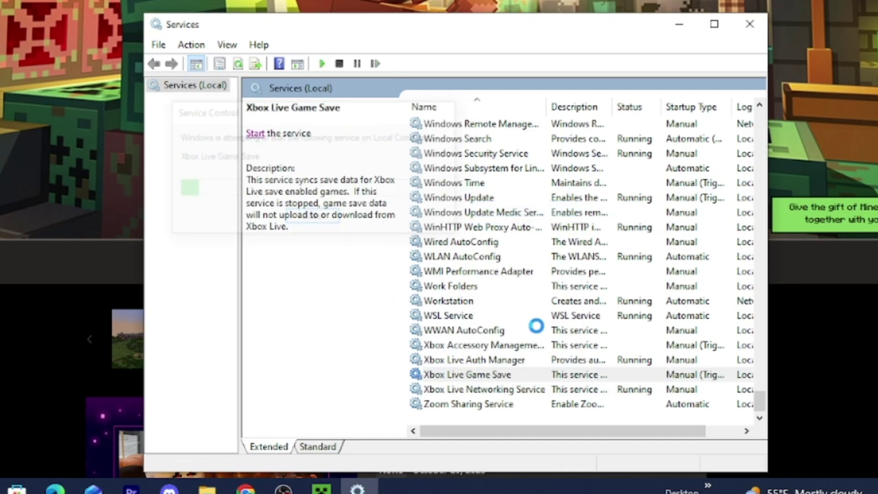
pyautogui.rightClick(534, 345)
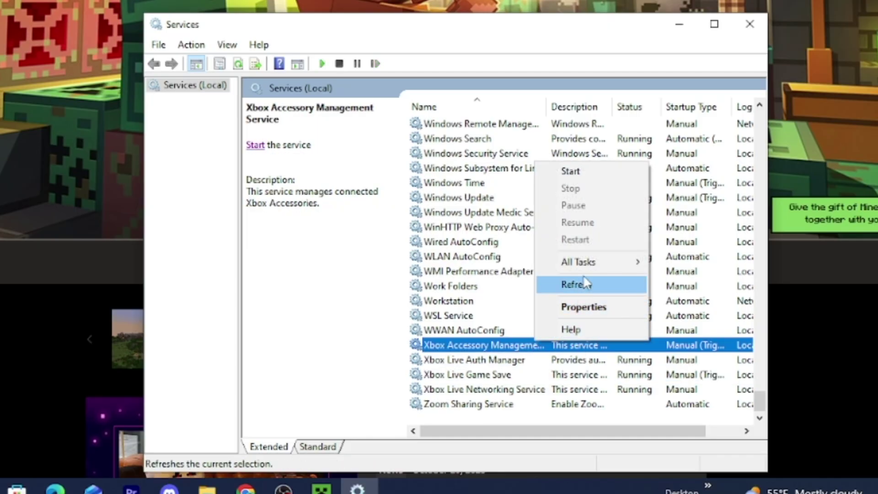
pyautogui.click(571, 172)
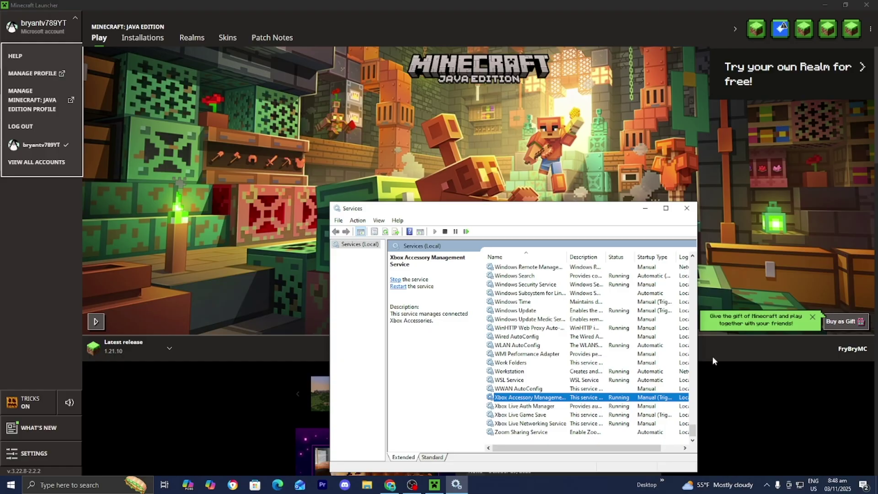
# Close the Services window
pyautogui.click(686, 208)
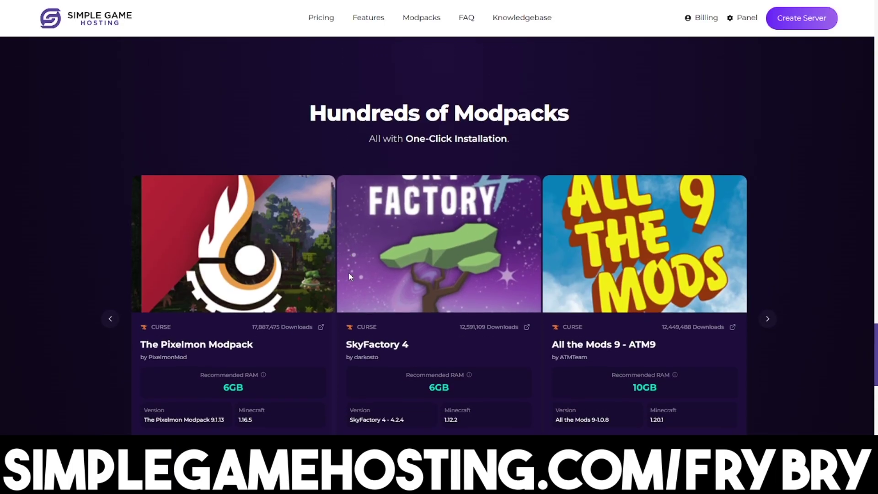
pyautogui.scroll(-1, 523, 220)
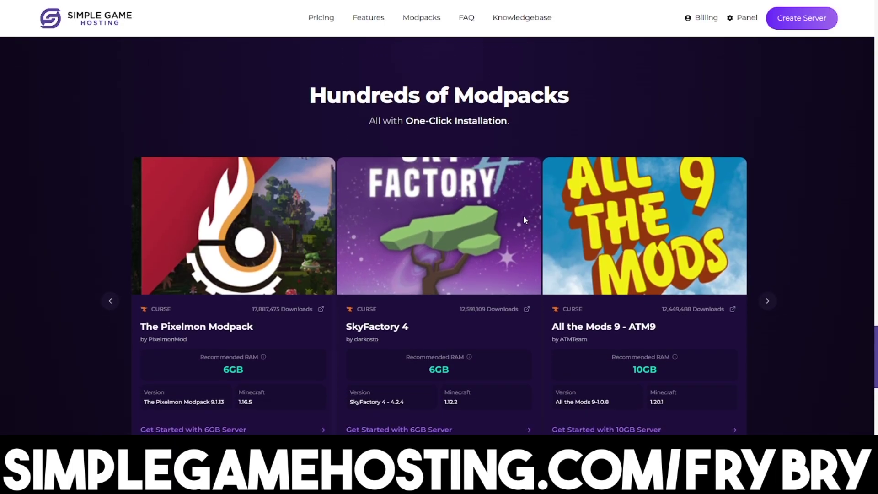
pyautogui.scroll(-1, 523, 220)
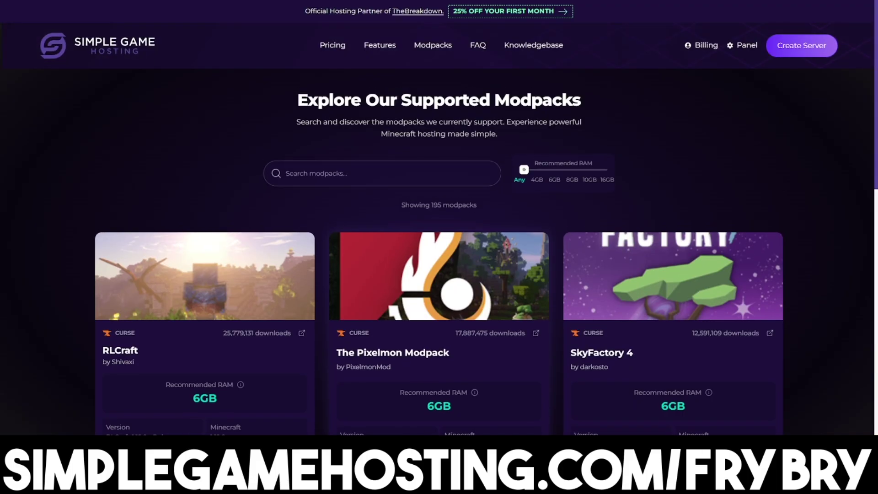
pyautogui.scroll(-5, 24, 177)
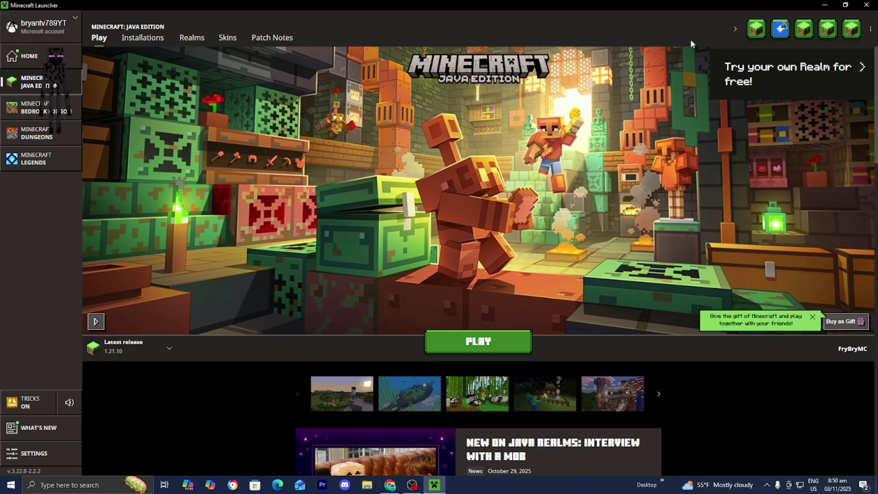
# Open Windows Security's Firewall & network protection, then its 'Allow an app through firewall' list
pyautogui.click(52, 485)
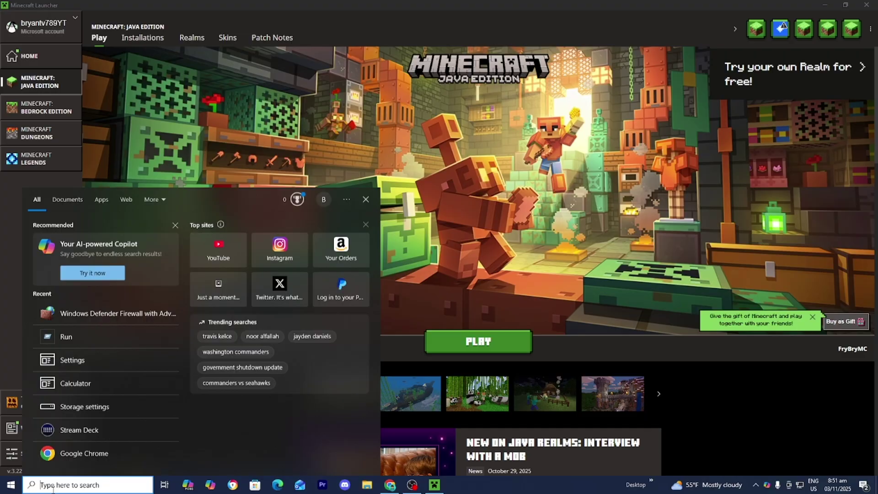
pyautogui.write('windo')
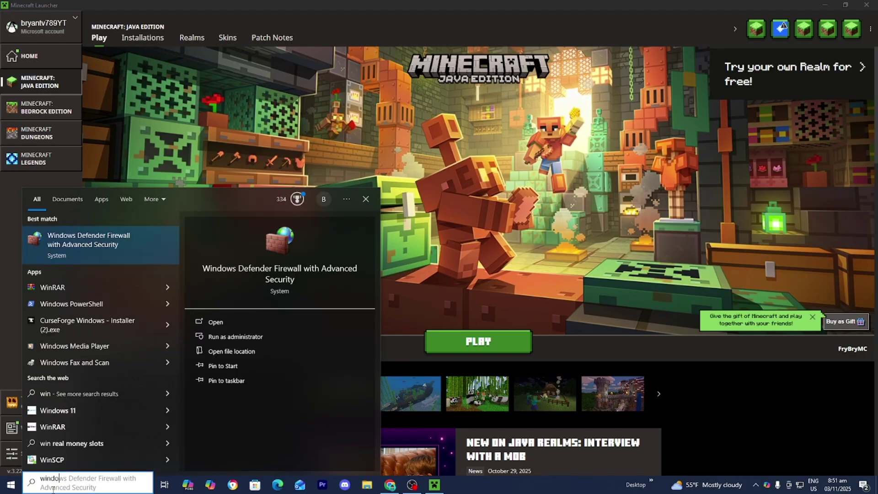
pyautogui.write('ws se')
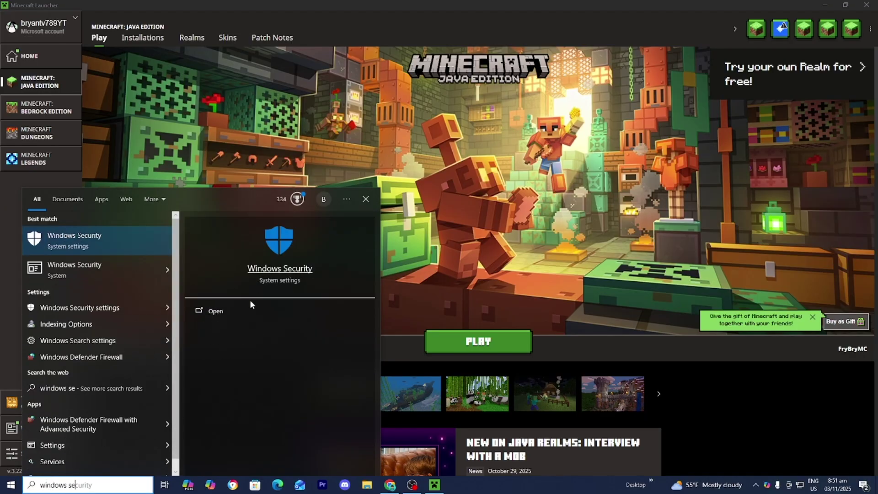
pyautogui.click(240, 312)
pyautogui.click(288, 167)
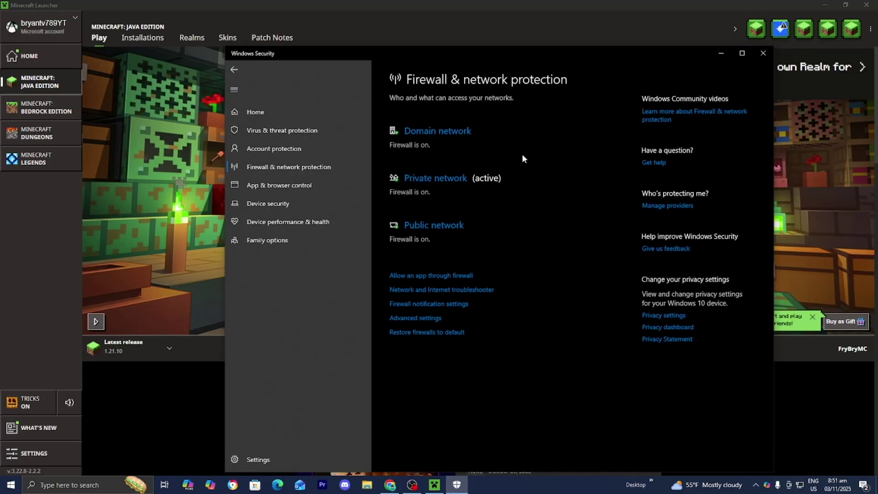
pyautogui.click(461, 276)
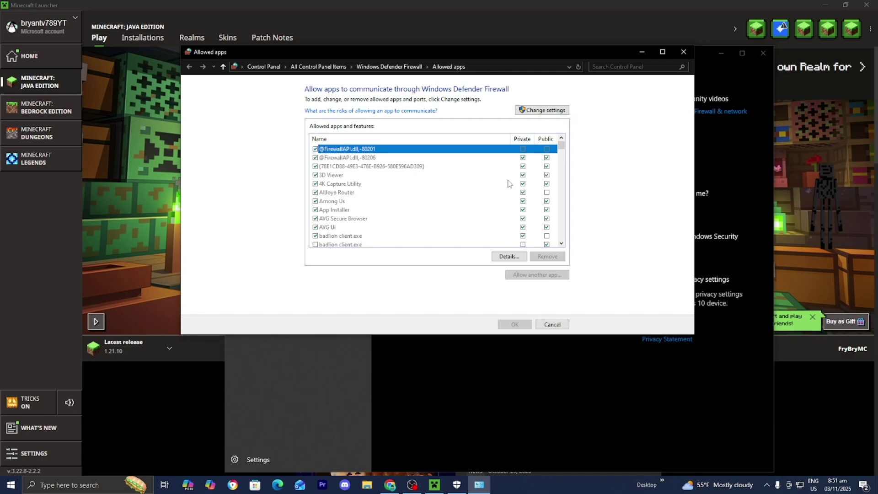
# Unlock the allowed-apps list via Change settings and check the Xbox and Minecraft rows
pyautogui.click(544, 112)
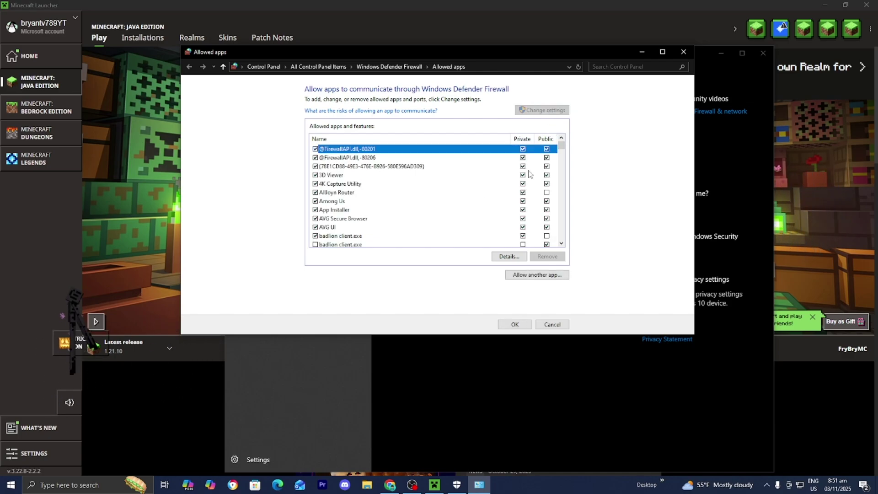
pyautogui.scroll(-20, 540, 172)
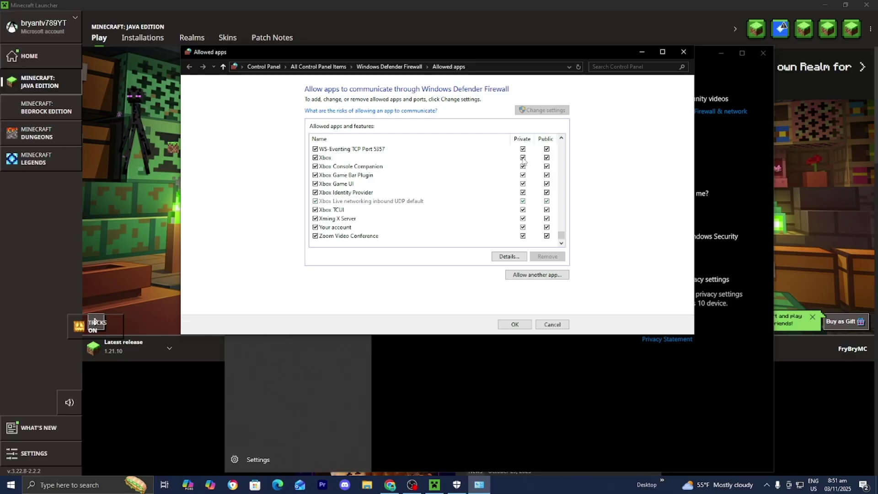
pyautogui.scroll(8, 493, 178)
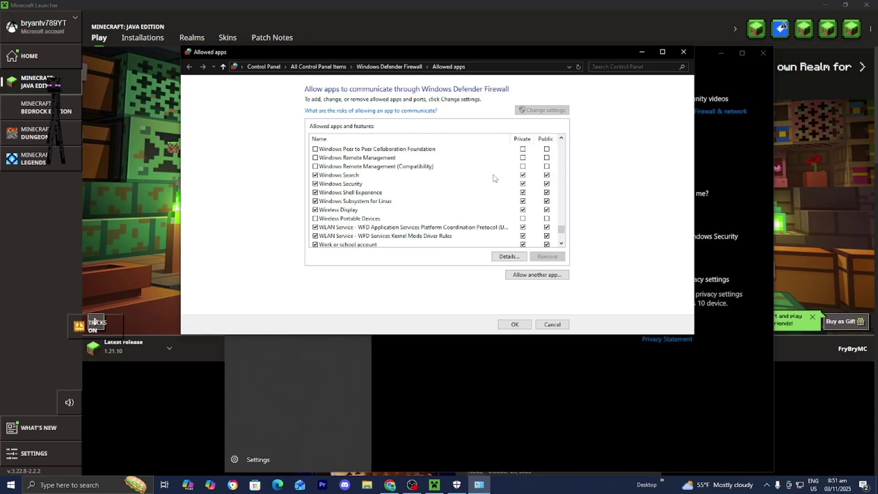
pyautogui.scroll(15, 480, 183)
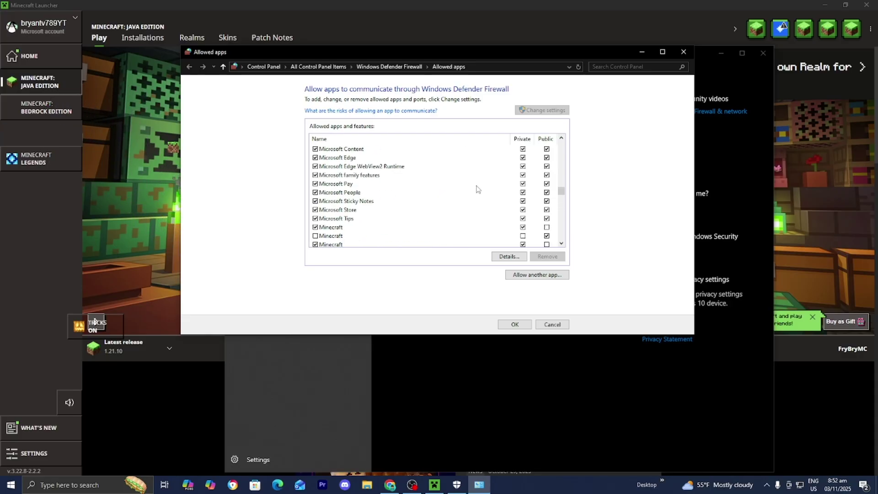
pyautogui.scroll(-2, 478, 189)
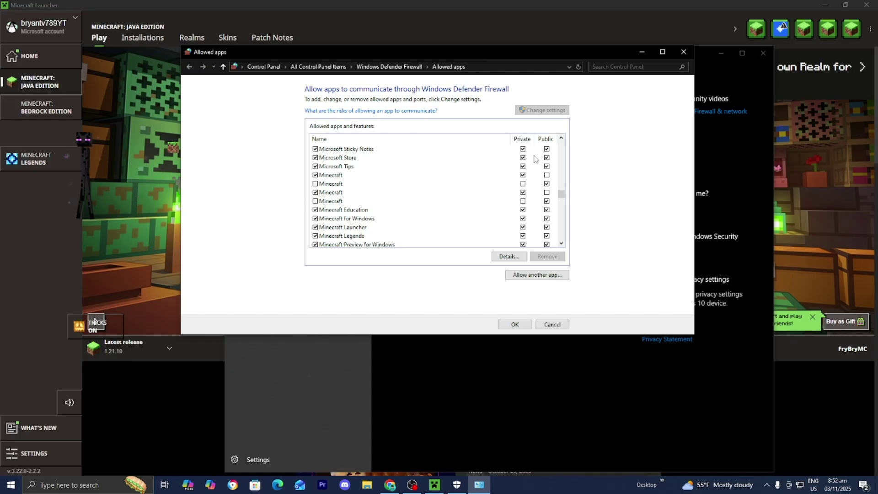
pyautogui.scroll(12, 483, 191)
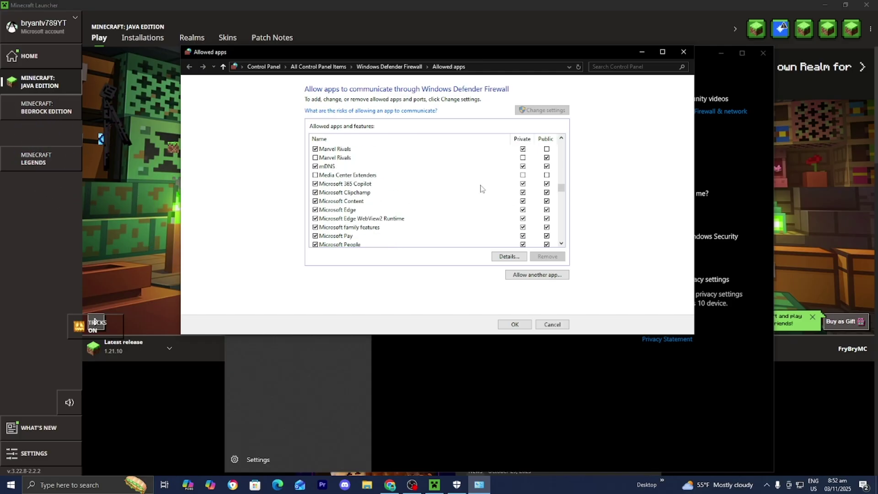
pyautogui.scroll(-1, 451, 200)
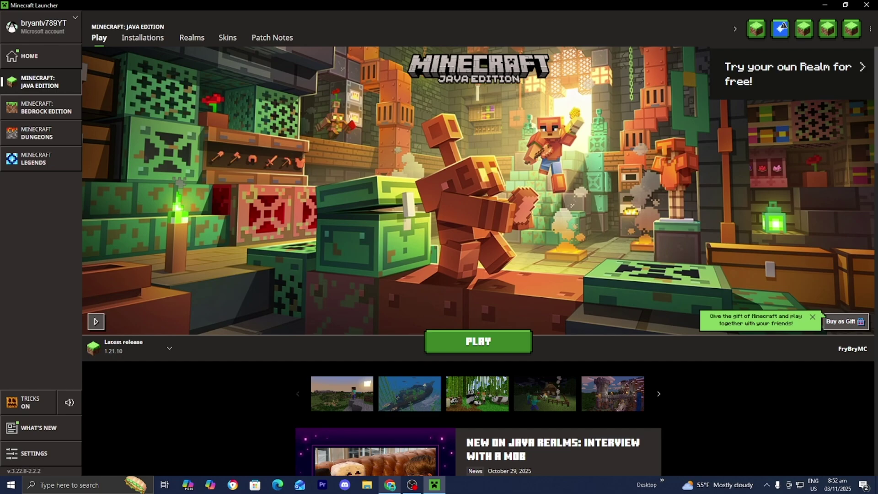
pyautogui.click(412, 485)
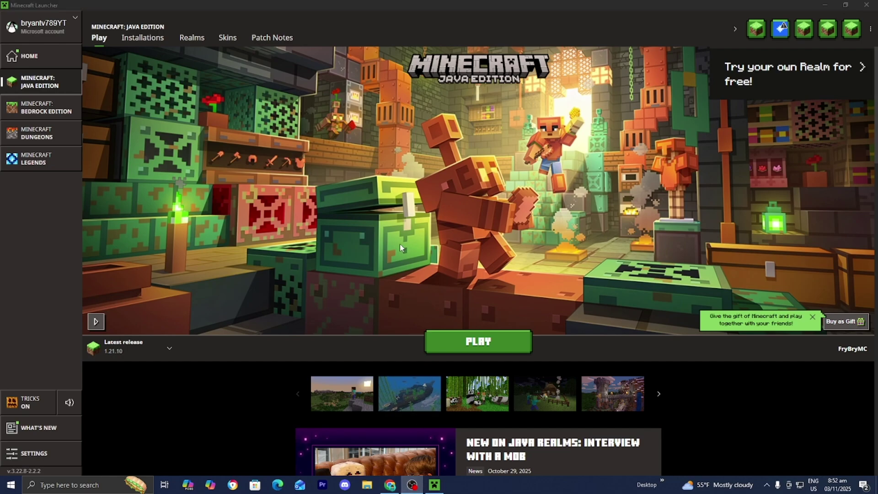